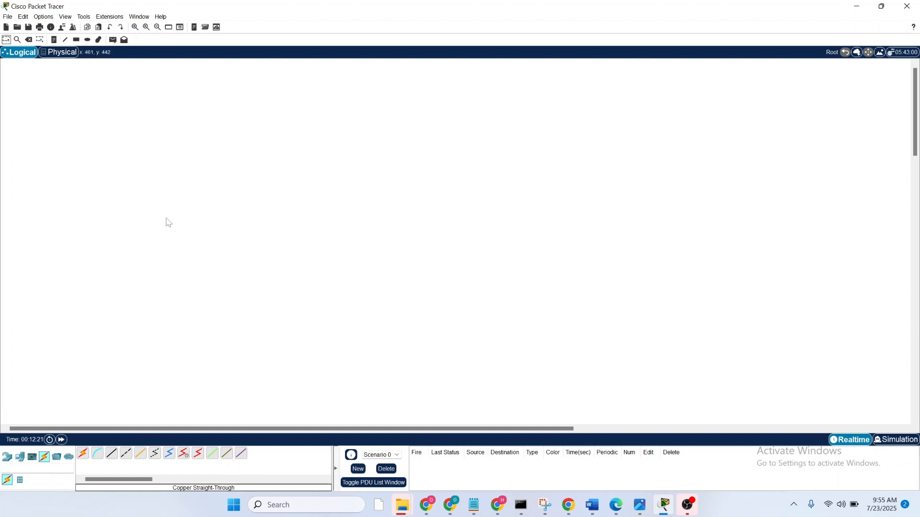
- Place a 2960 switch in the middle of the workspace and three PCs around it
click(7, 457)
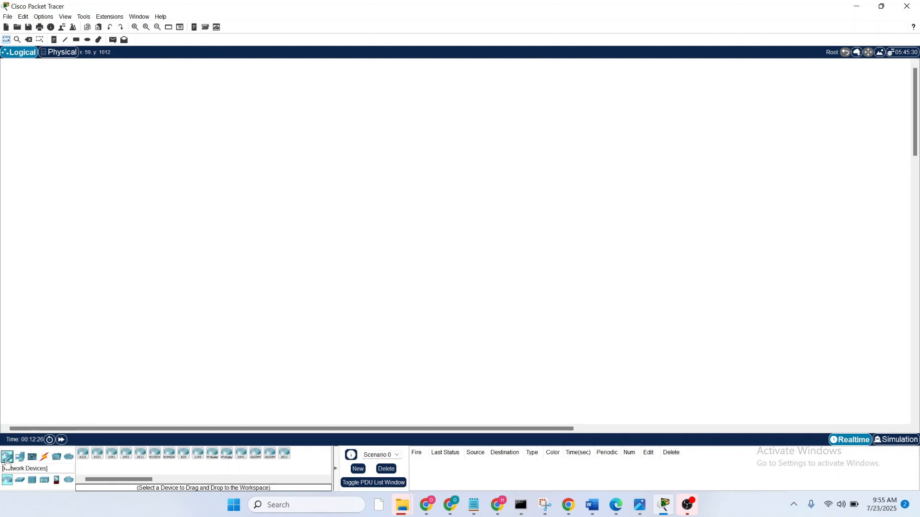
click(20, 480)
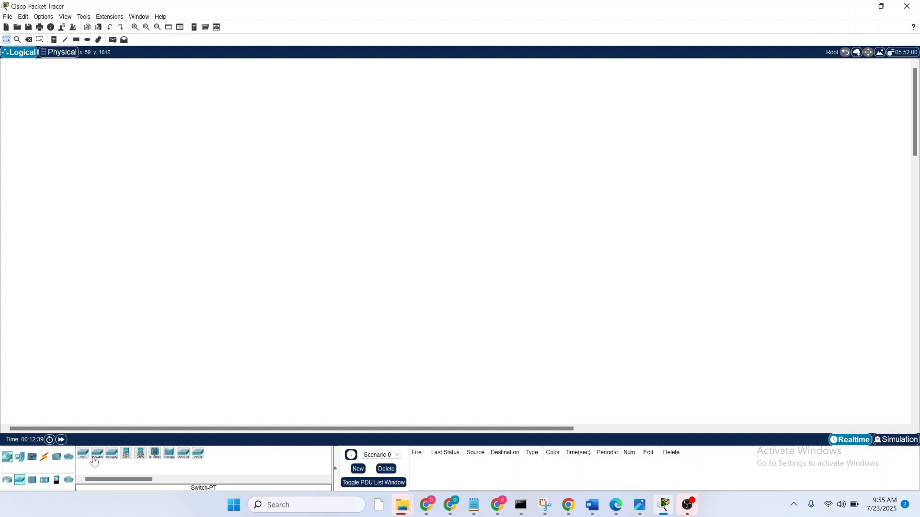
drag(82, 453, 427, 239)
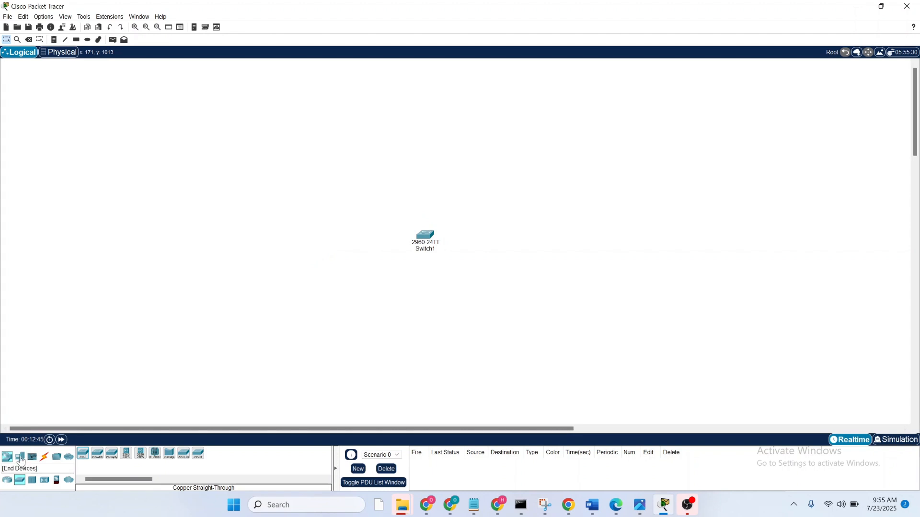
click(20, 456)
mouse_move(82, 459)
mouse_down()
mouse_move(228, 254)
mouse_move(375, 239)
mouse_move(320, 208)
mouse_up()
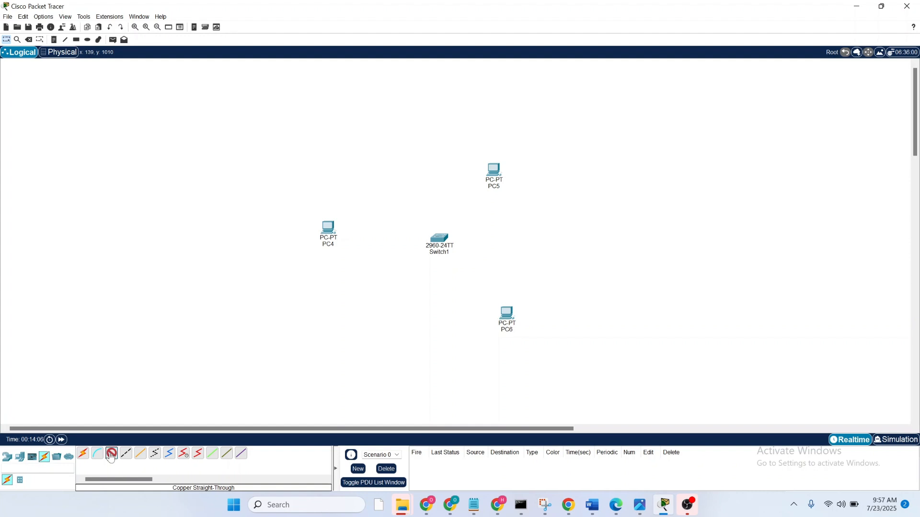
- Connect PC4's FastEthernet0 to the switch's FastEthernet0/1 with a copper straight-through cable
click(110, 456)
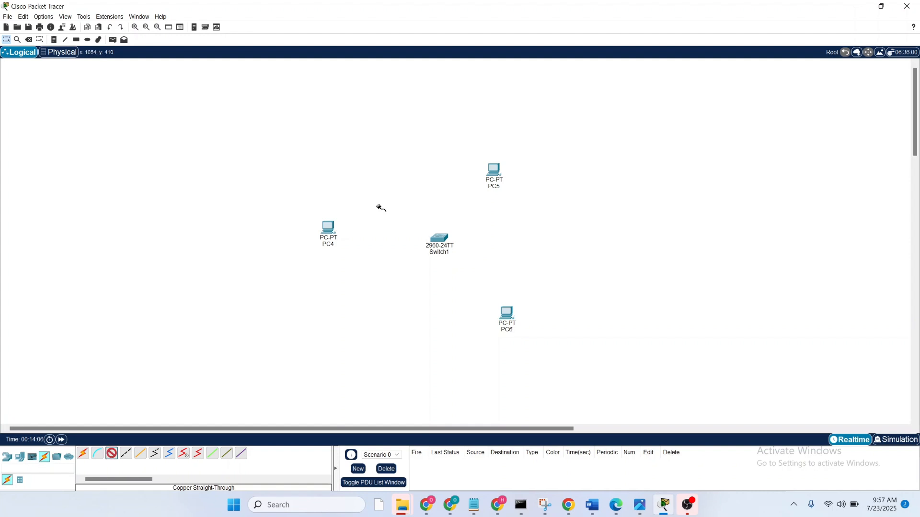
click(329, 232)
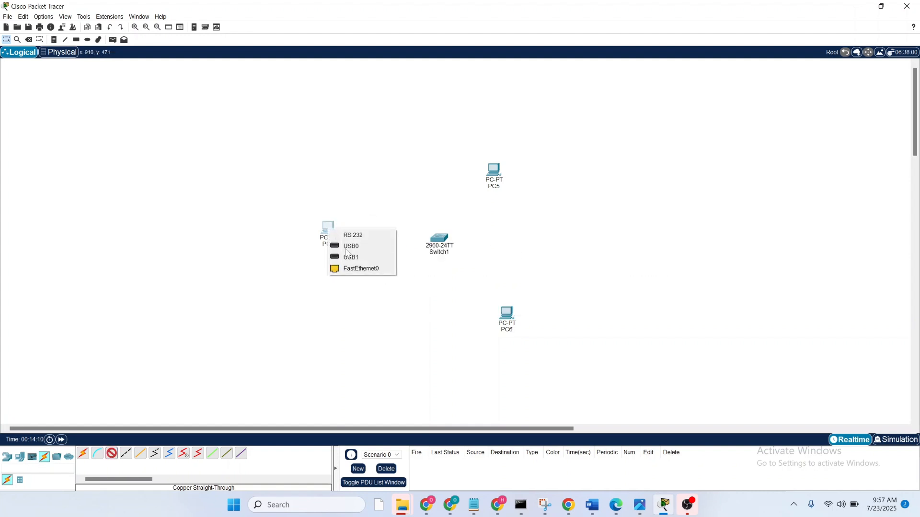
click(361, 269)
click(436, 238)
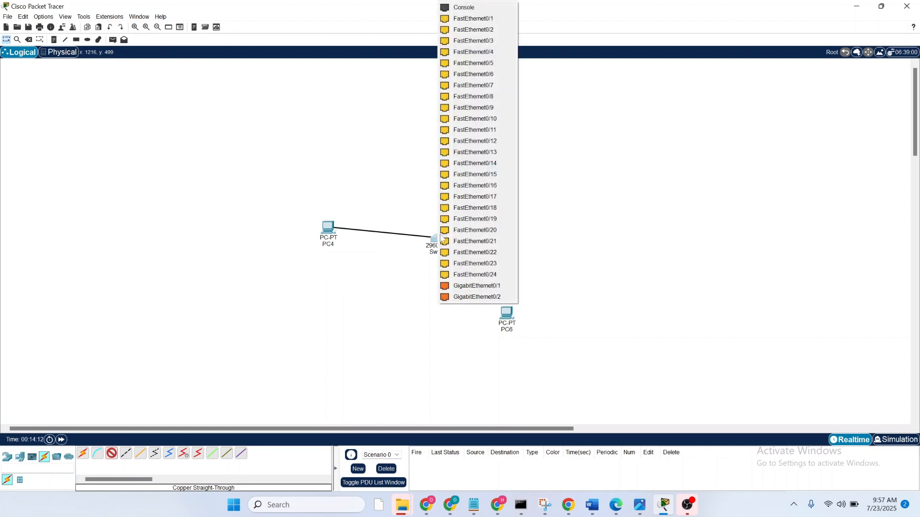
click(488, 19)
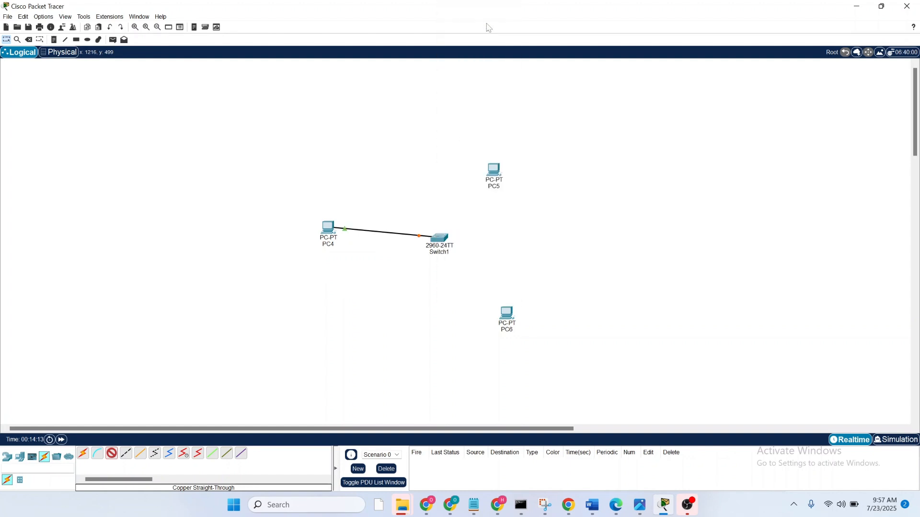
- Cable PC5's FastEthernet0 to FastEthernet0/2 on the switch with copper straight-through
click(493, 174)
click(531, 216)
click(439, 236)
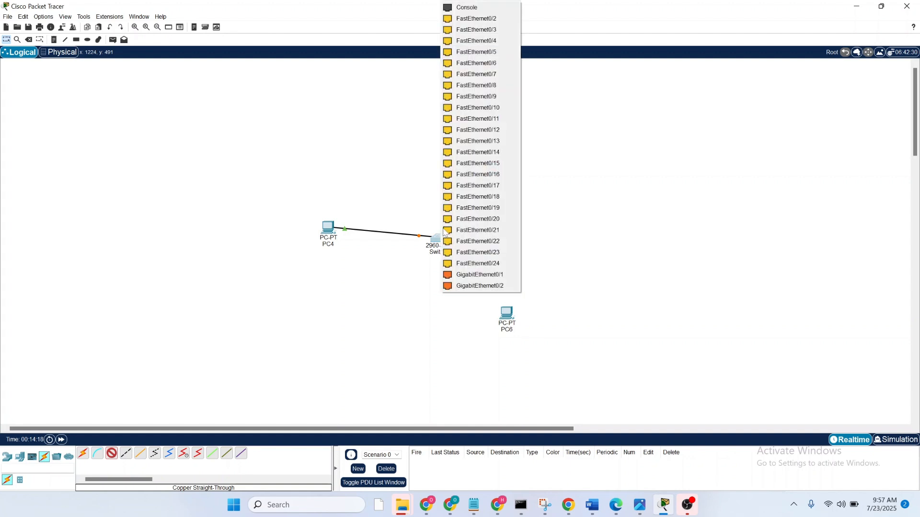
click(490, 19)
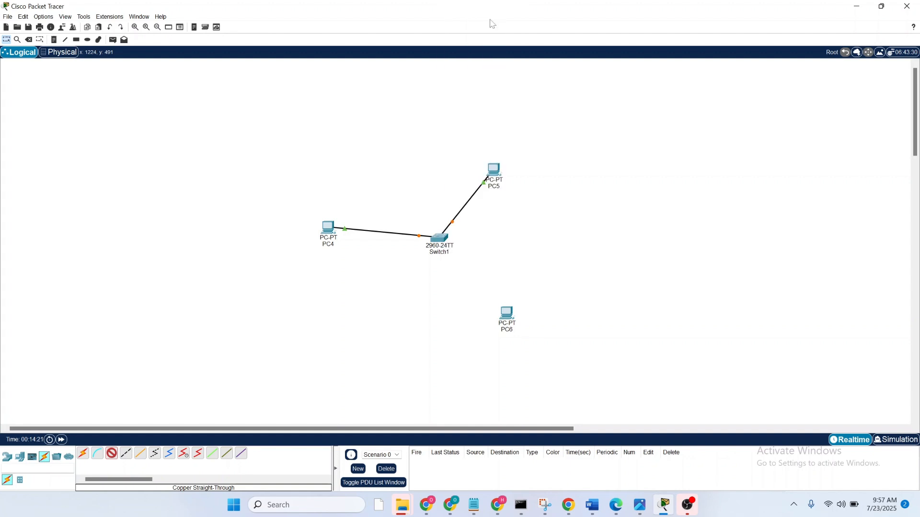
- Cable PC6's FastEthernet0 to FastEthernet0/3 on the switch with copper straight-through
click(511, 319)
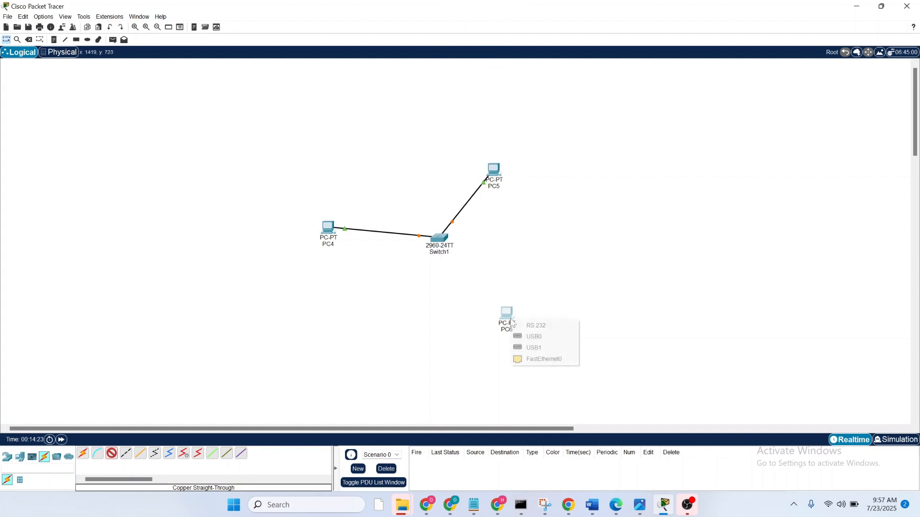
click(544, 360)
click(442, 243)
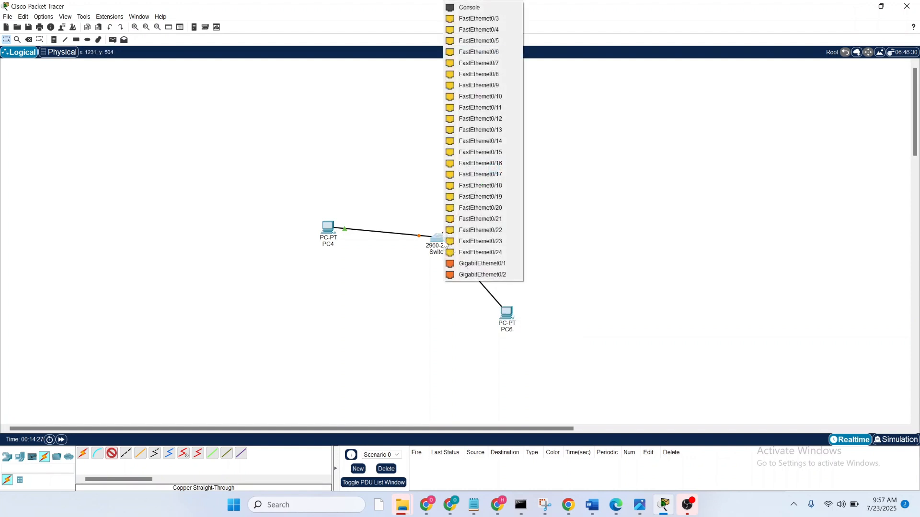
click(490, 20)
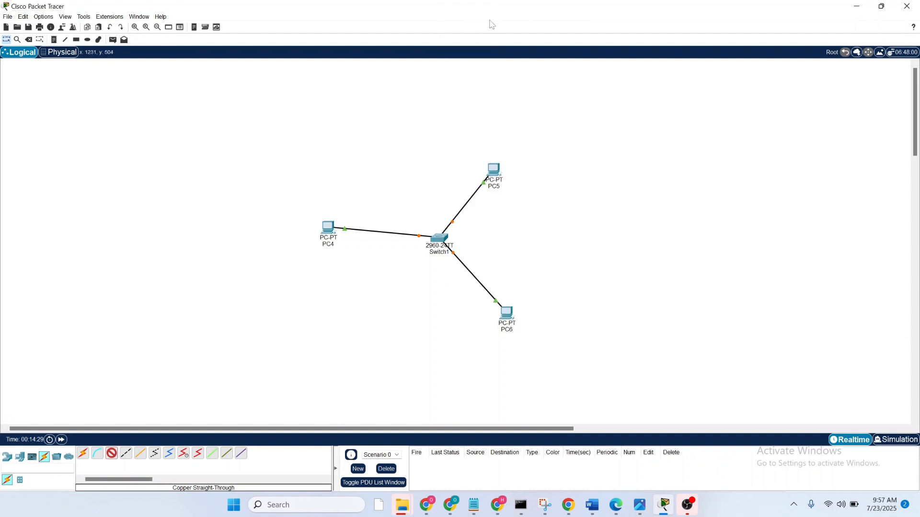
click(6, 40)
- Add a two-line note between PC4 and PC5 reading 192.168.1.0 and 255.255.255.0
click(55, 41)
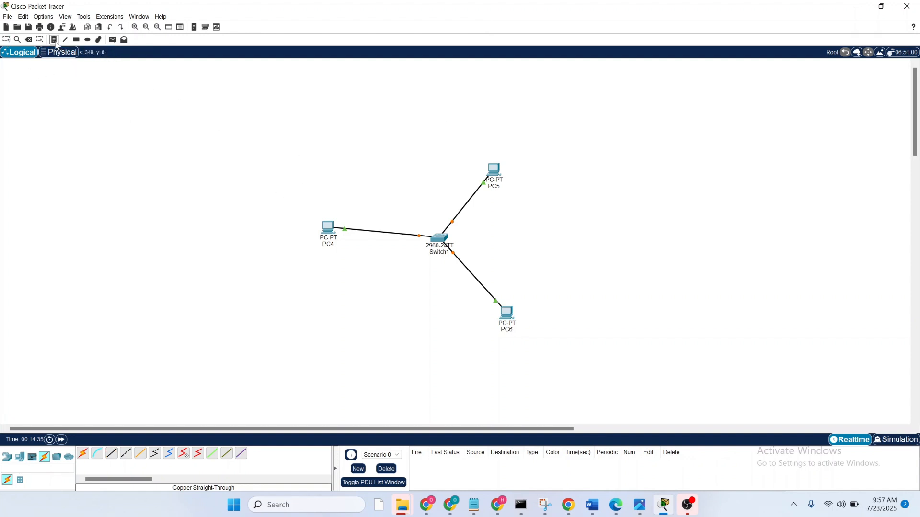
click(377, 179)
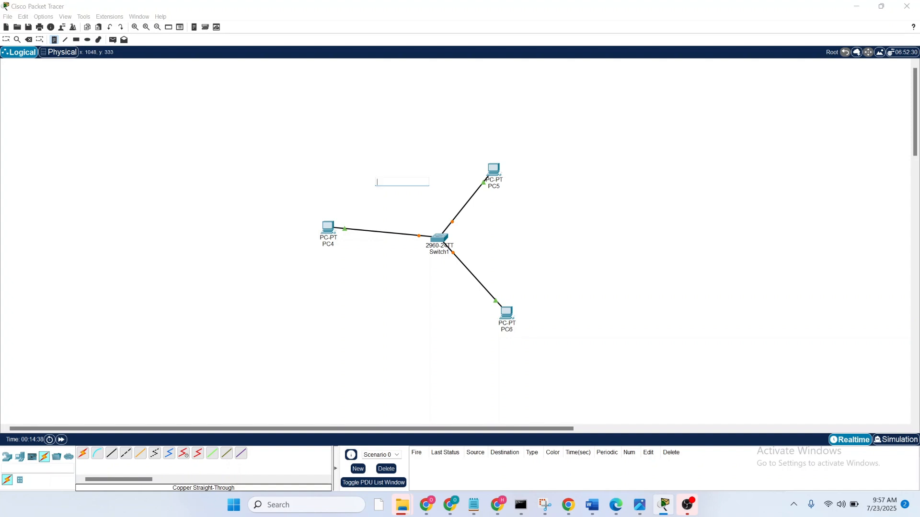
text(1)
text(992)
key(BackSpace)
key(BackSpace)
text(2.168.1.0)
key(Return)
text(255.255.255.0)
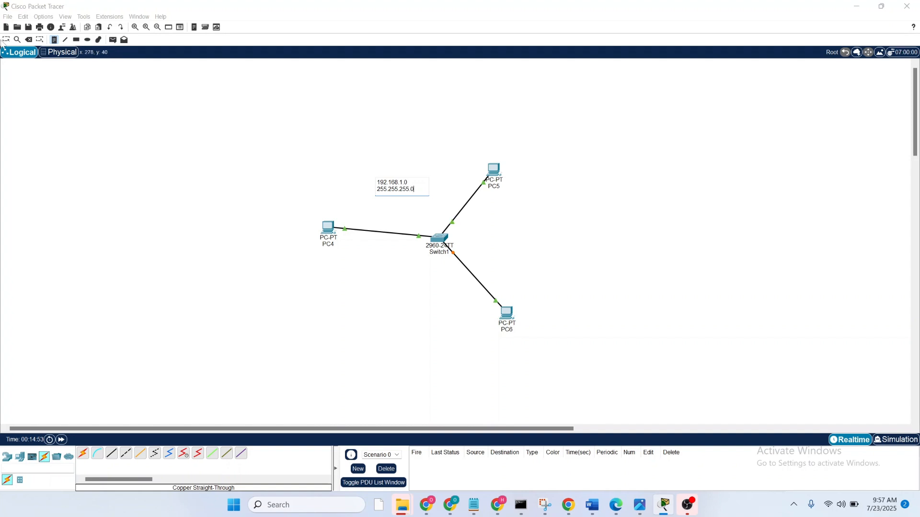
click(7, 39)
- Add host-number notes beside the PCs: .1 at PC4, .2 at PC5 and .3 at PC6
click(55, 40)
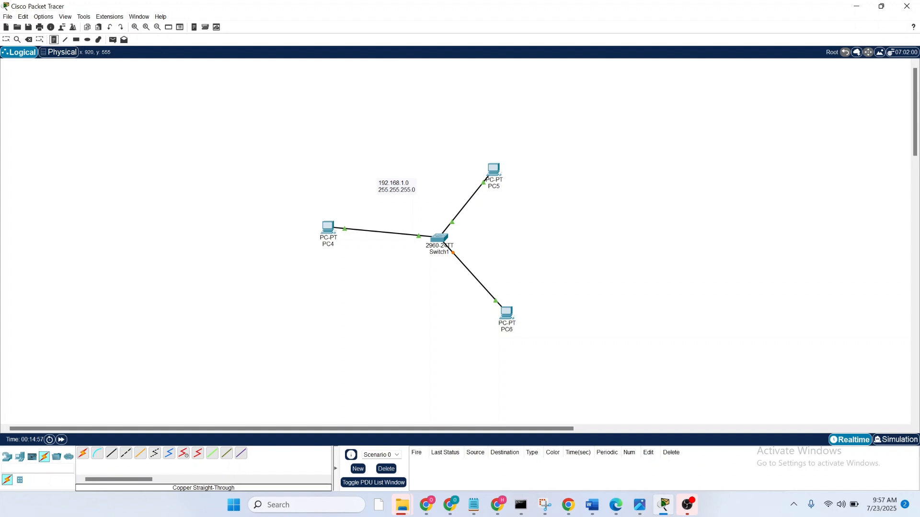
click(321, 257)
text(.1)
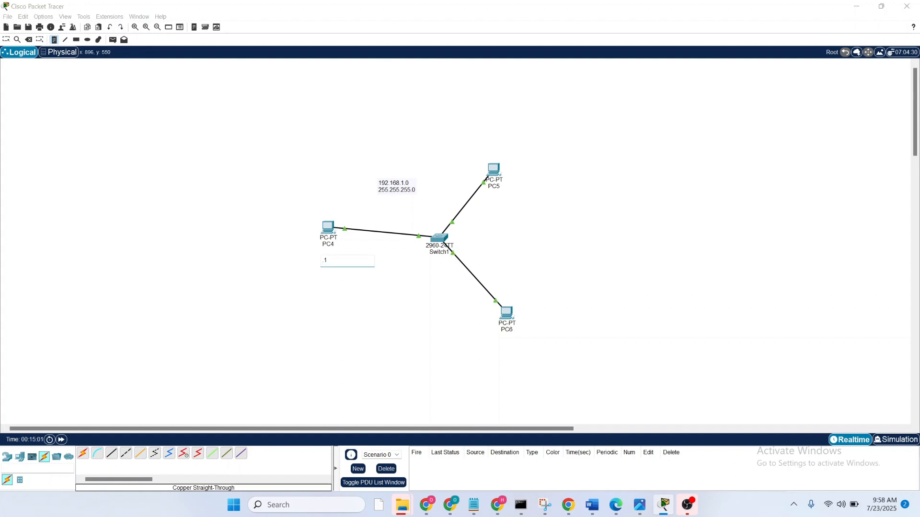
click(502, 196)
text(.2)
click(522, 326)
text(.3)
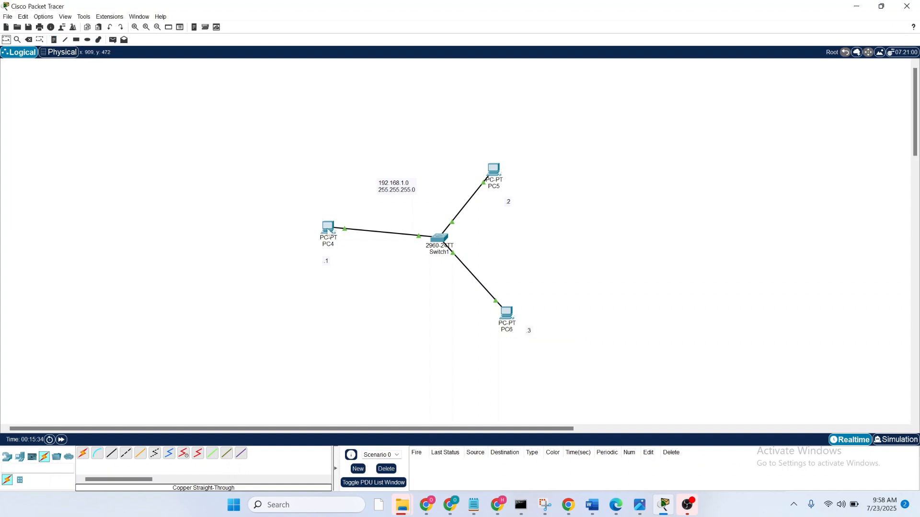
- Give PC4 the static IPv4 address 192.168.1.1 with subnet mask 255.255.255.0
click(328, 229)
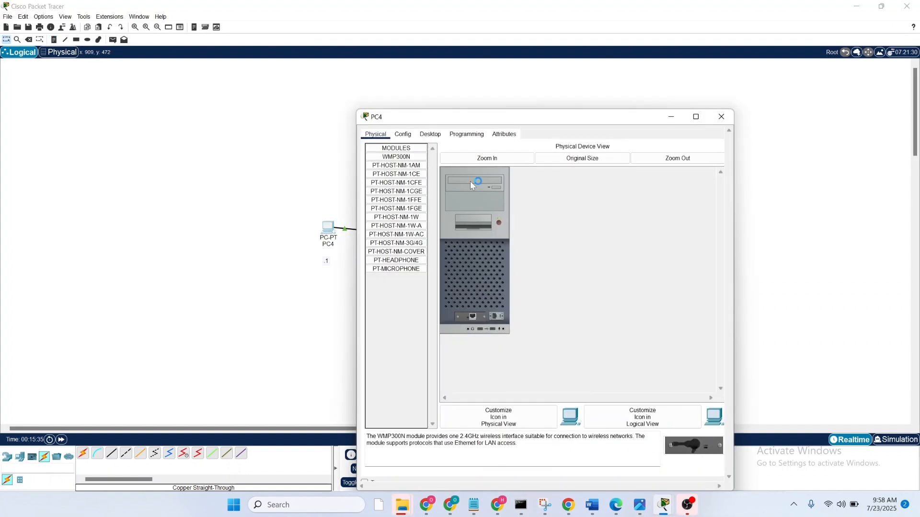
click(430, 137)
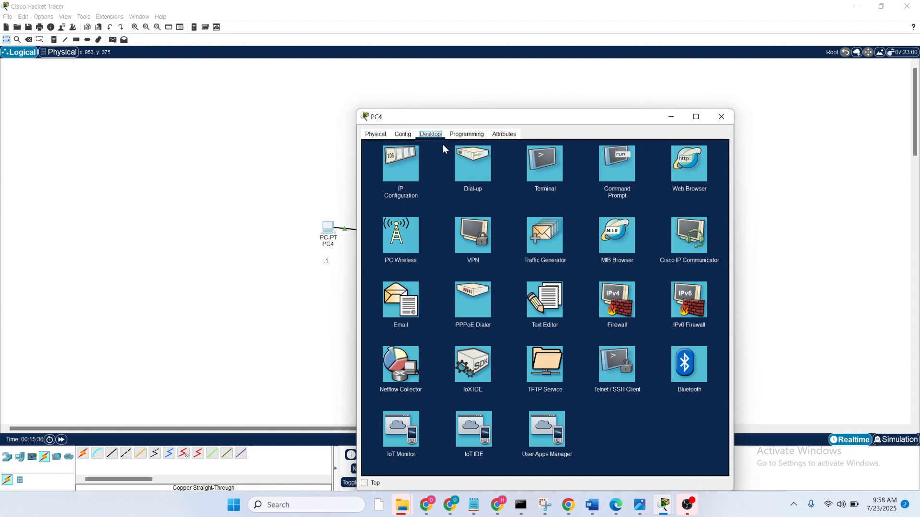
click(397, 166)
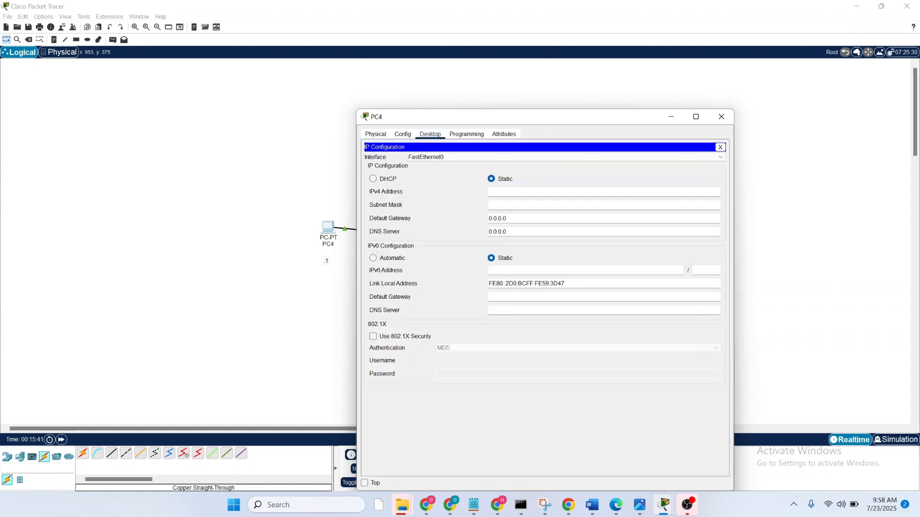
text(192.168.1.1)
key(Tab)
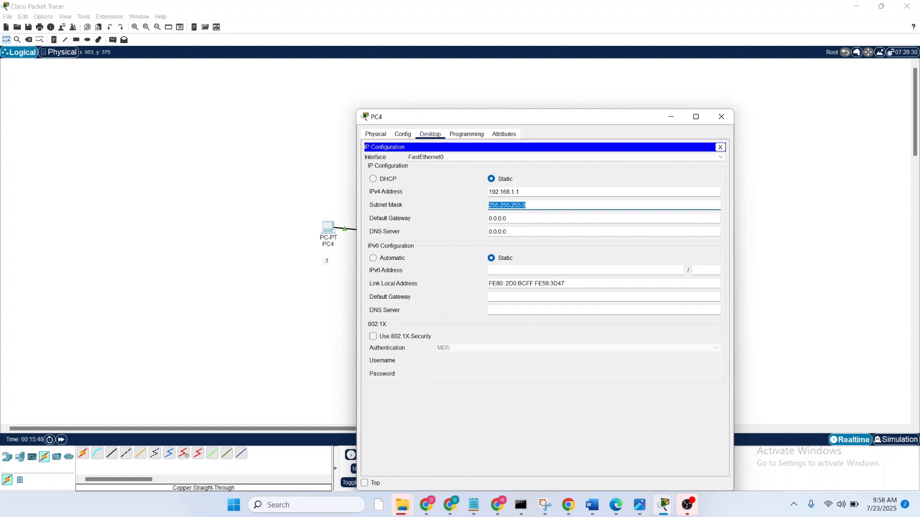
click(547, 211)
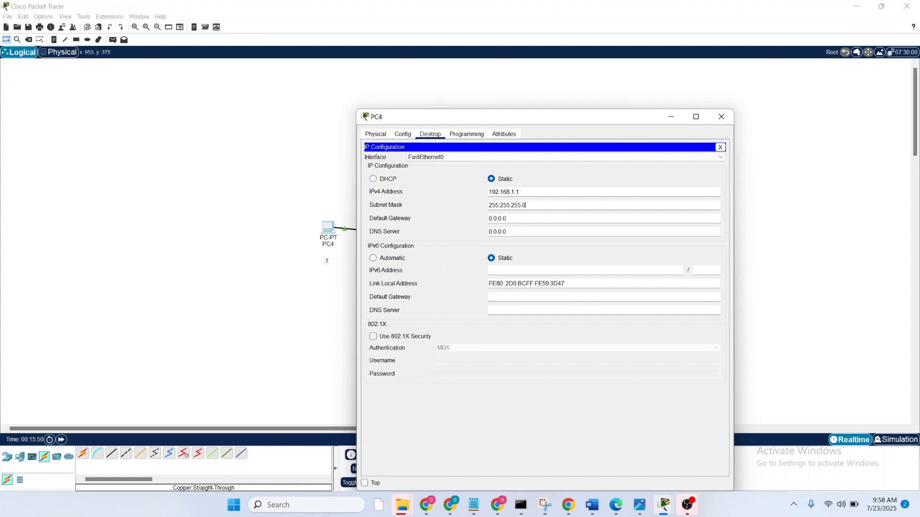
click(519, 192)
drag(529, 205, 474, 204)
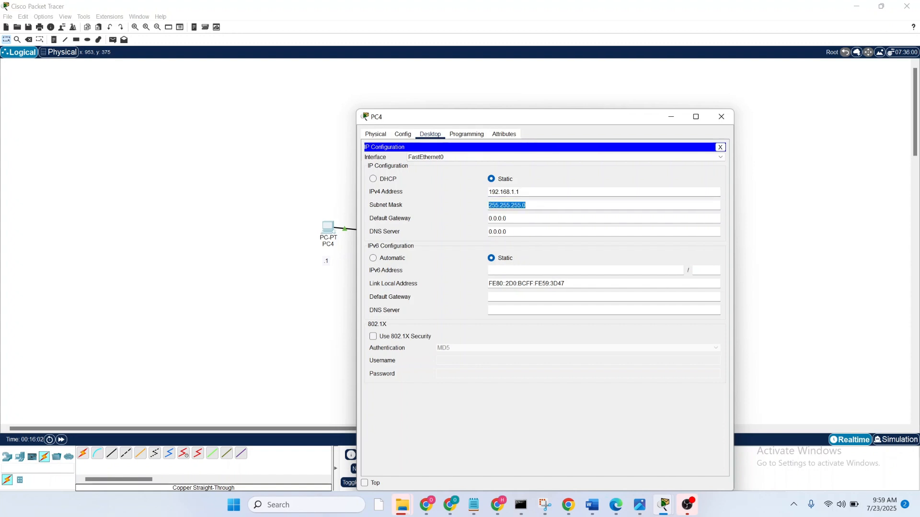
click(721, 117)
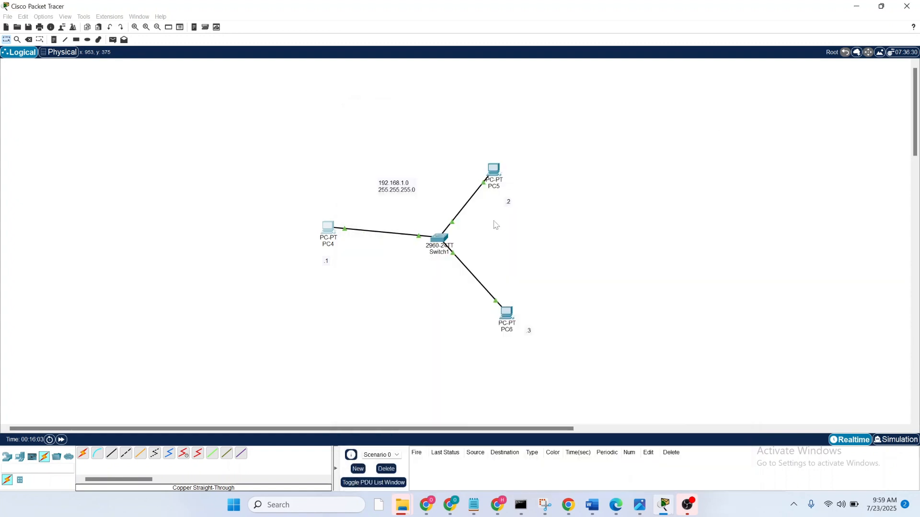
- Give PC5 the static IPv4 address 192.168.1.2 with subnet mask 255.255.255.0
click(494, 171)
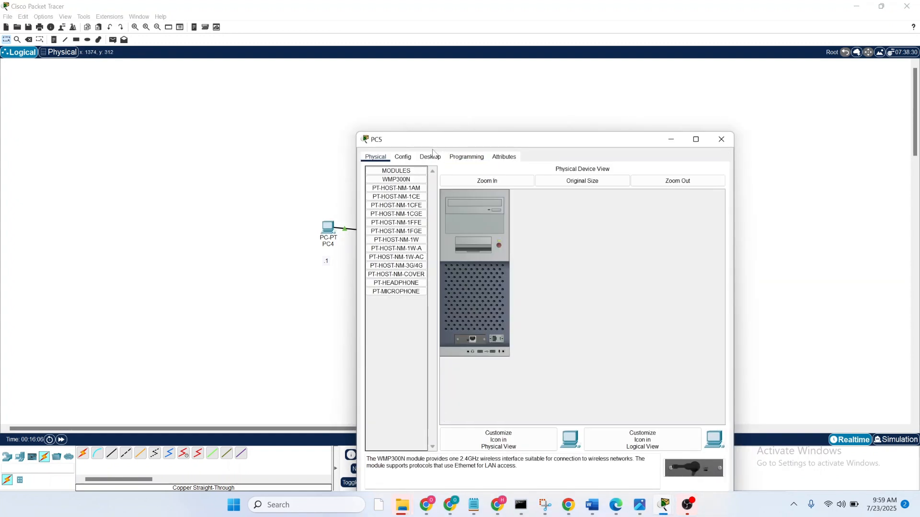
click(431, 156)
click(408, 186)
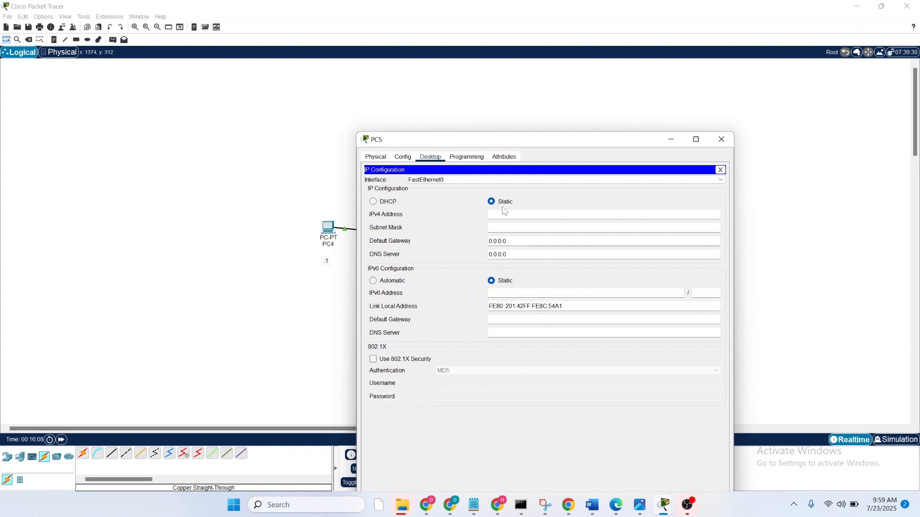
text(192.168.1.2)
key(Tab)
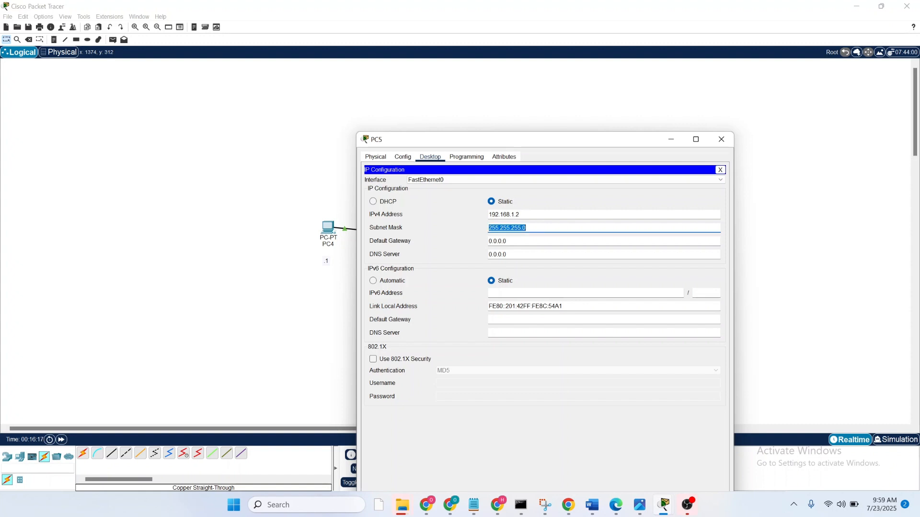
click(721, 139)
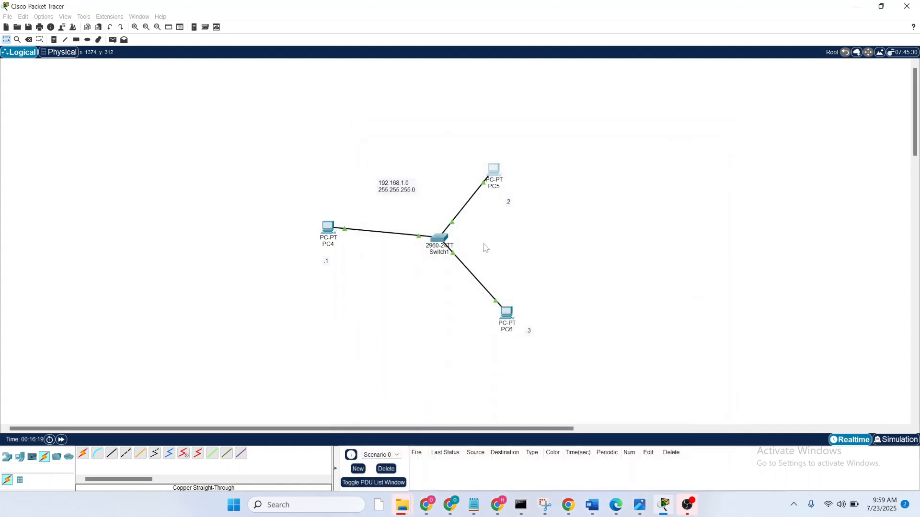
- Give PC6 the static IPv4 address 192.168.1.3 with subnet mask 255.255.255.0
click(509, 313)
click(430, 134)
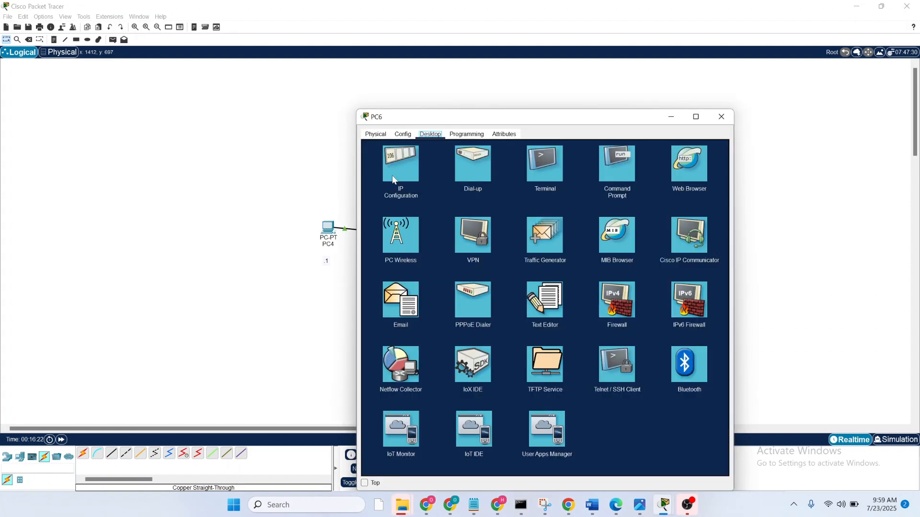
click(392, 174)
text(1)
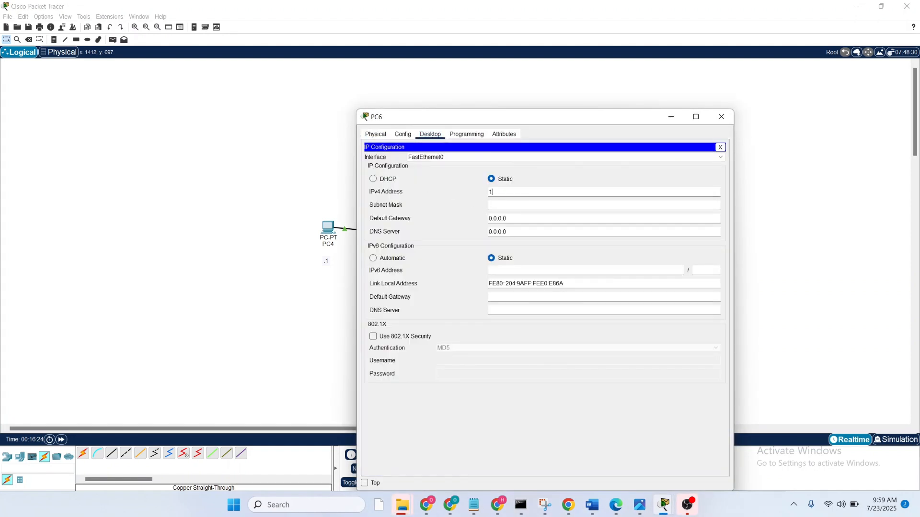
text(92.168.)
text(1.2)
text(3)
key(Tab)
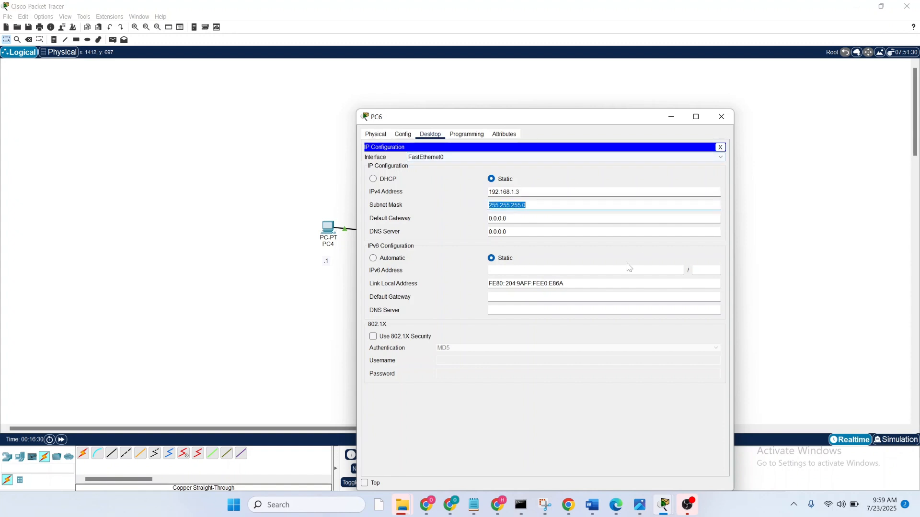
click(721, 116)
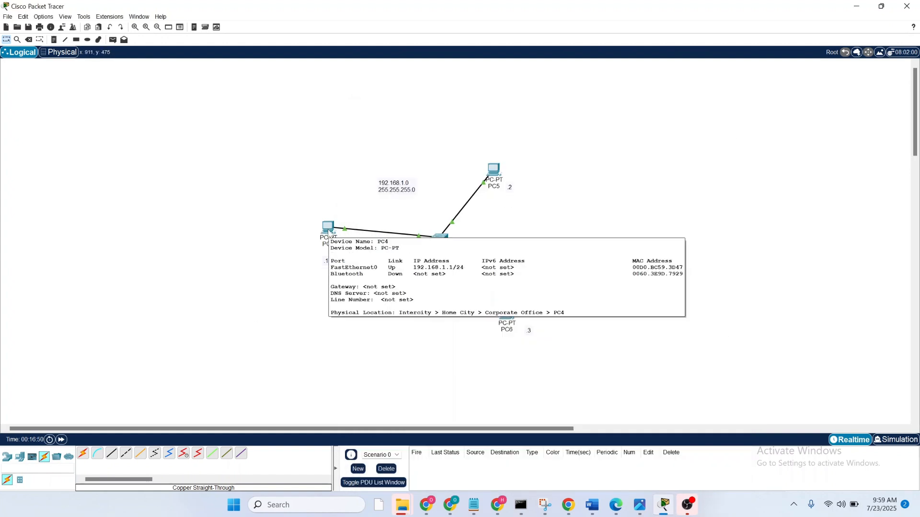
- Ping PC5 at 192.168.1.2 from PC4's command prompt
click(328, 231)
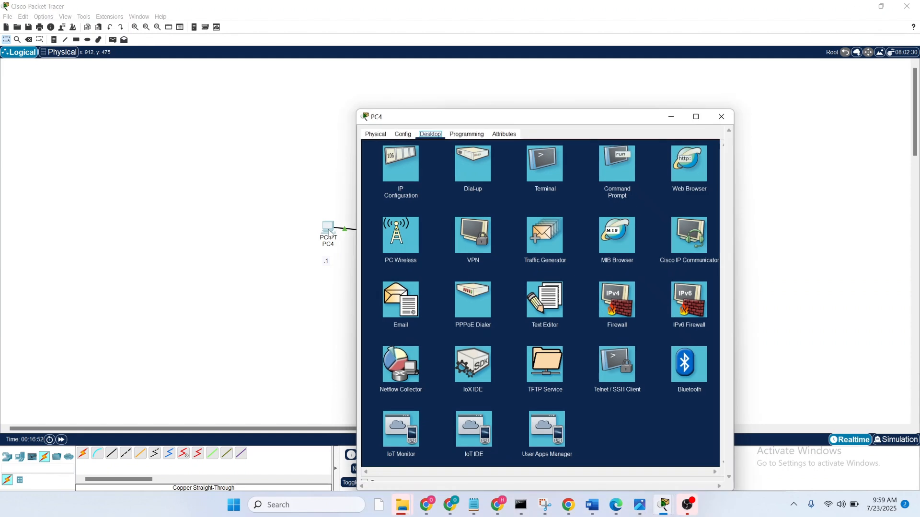
drag(481, 126, 718, 78)
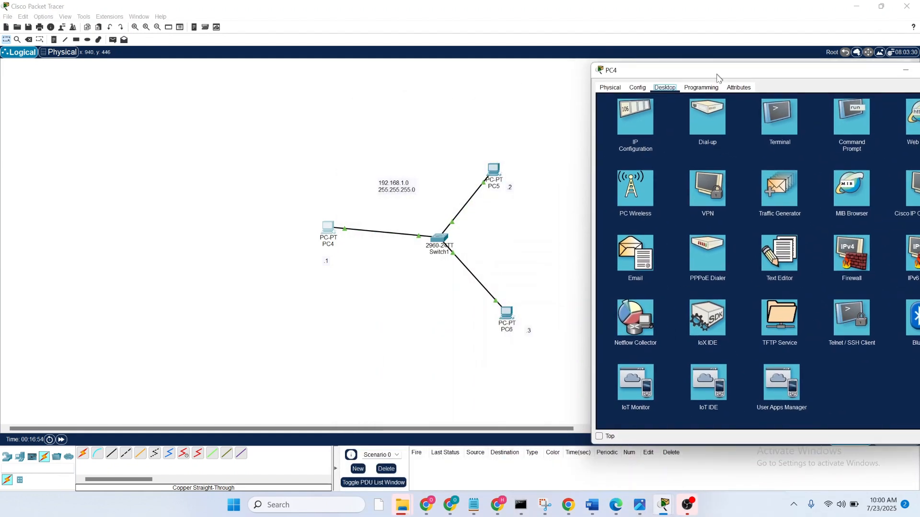
click(851, 119)
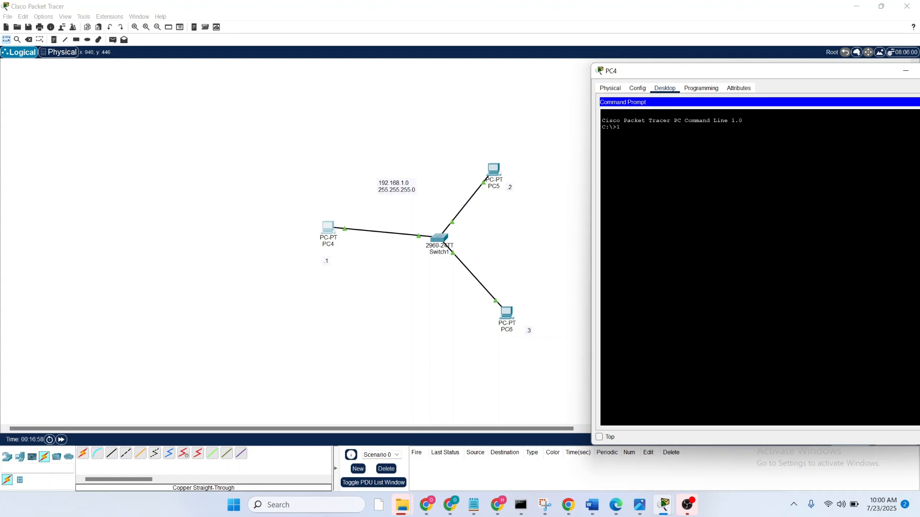
text(ping 192.1678)
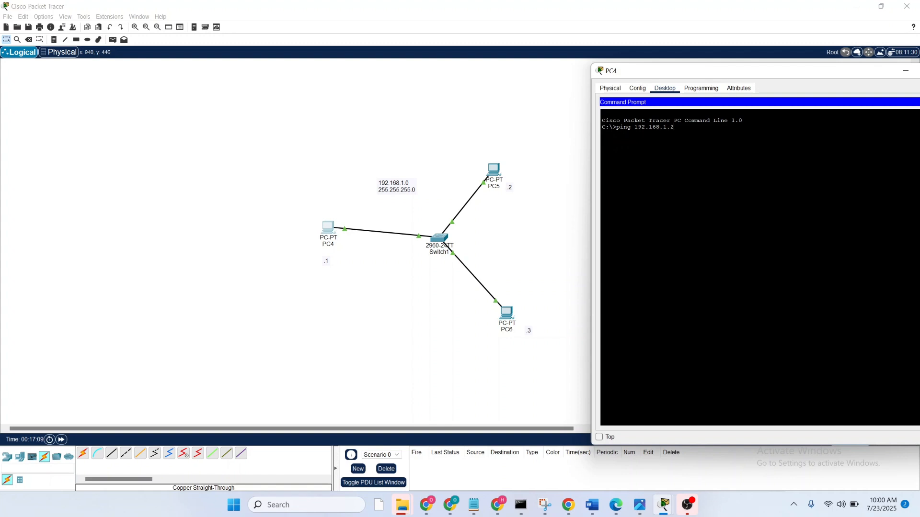
key(Return)
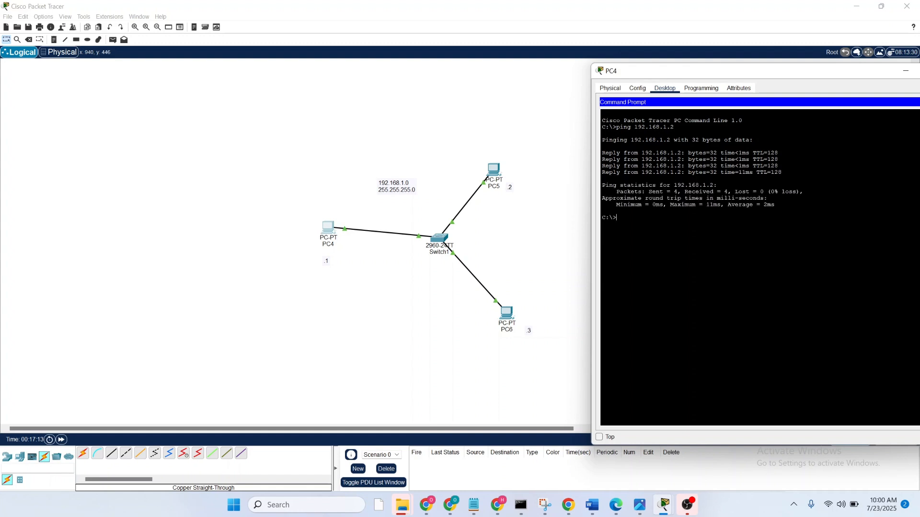
- Ping PC6 at 192.168.1.3 from PC4's command prompt and leave the PC4 window
key(Up)
key(BackSpace)
key(BackSpace)
key(BackSpace)
key(BackSpace)
key(BackSpace)
key(BackSpace)
key(BackSpace)
key(BackSpace)
key(BackSpace)
key(BackSpace)
key(BackSpace)
key(BackSpace)
key(BackSpace)
key(BackSpace)
text(ping 192.1678.1.3)
key(Return)
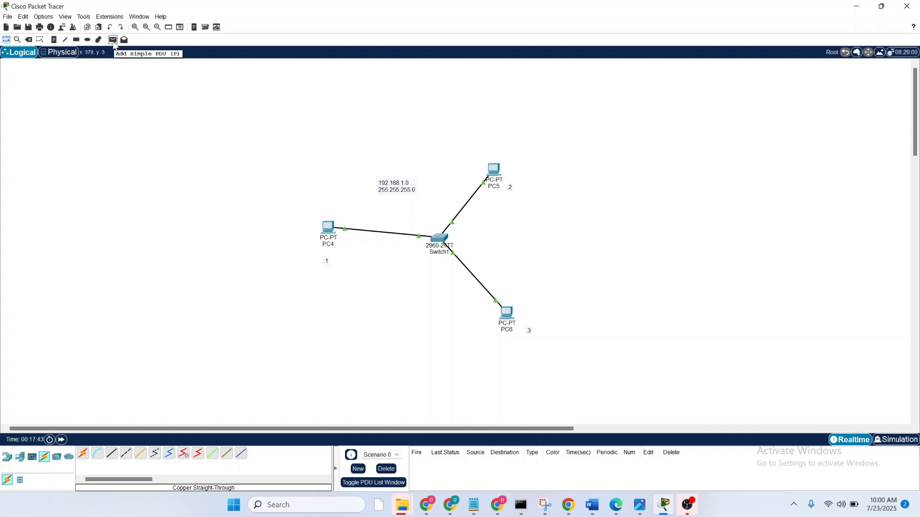
- Test connectivity with simple PDUs from PC4 to PC6 and from PC5 to PC4
click(113, 42)
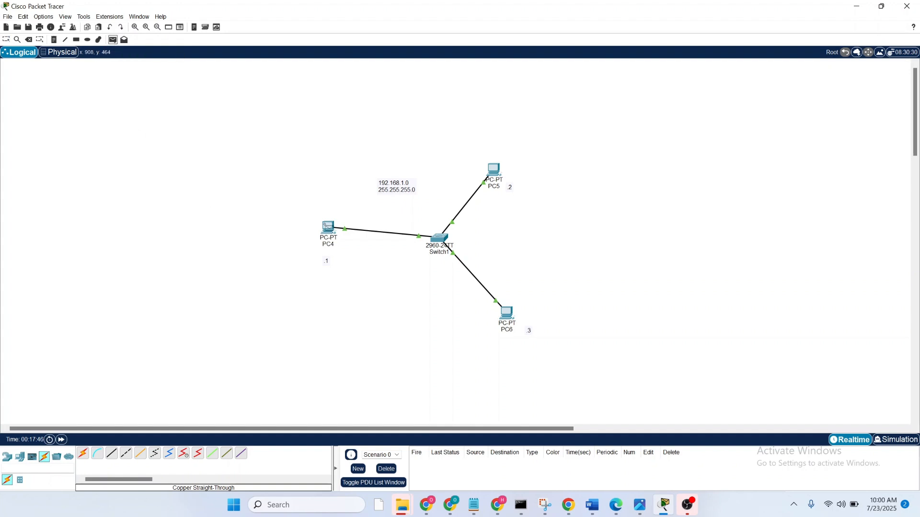
click(326, 226)
click(508, 313)
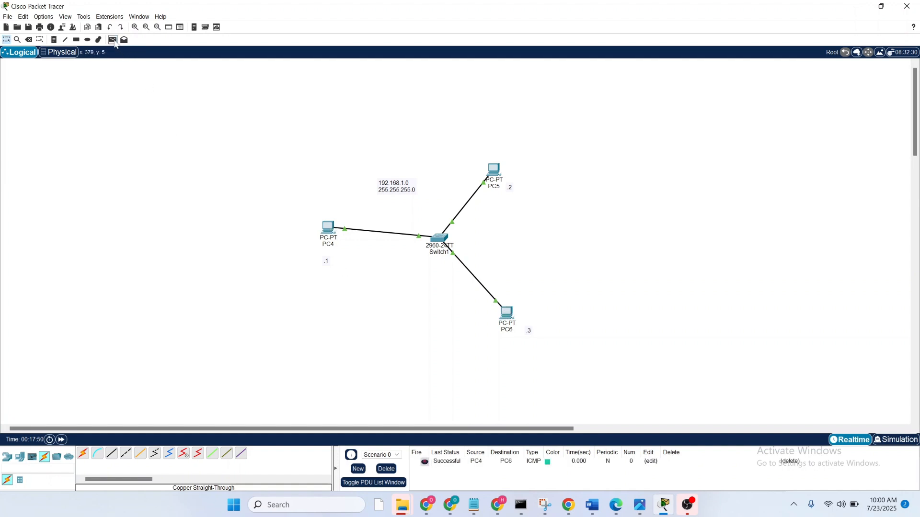
click(113, 39)
click(493, 171)
click(326, 227)
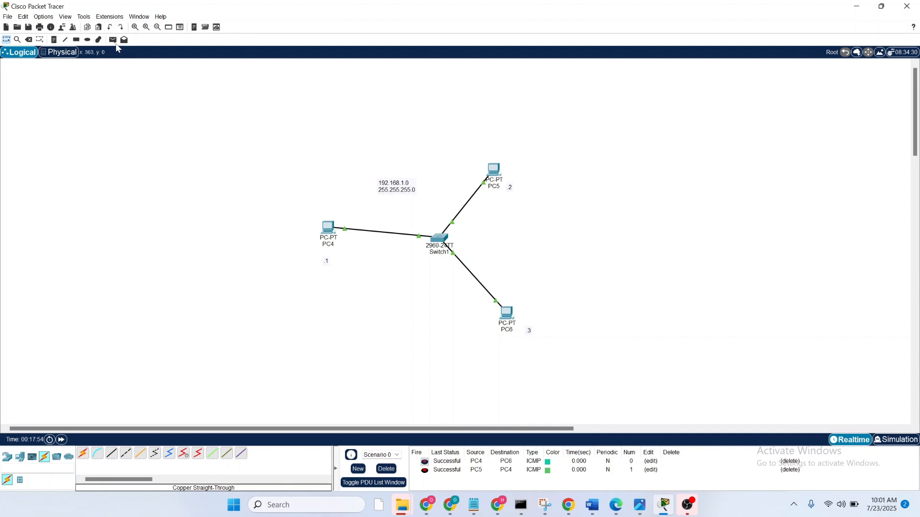
- Test connectivity with simple PDUs from PC4 to PC5 and from PC5 to PC6
click(112, 42)
click(326, 227)
click(496, 171)
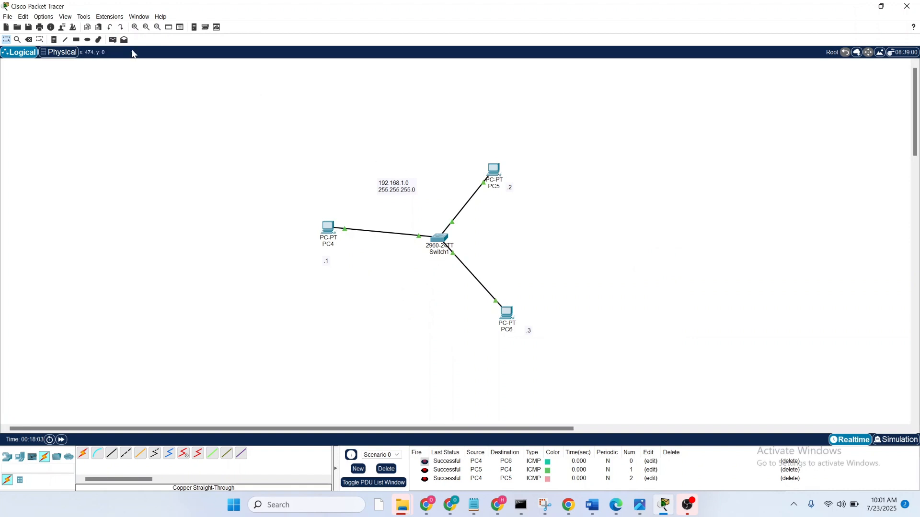
click(112, 41)
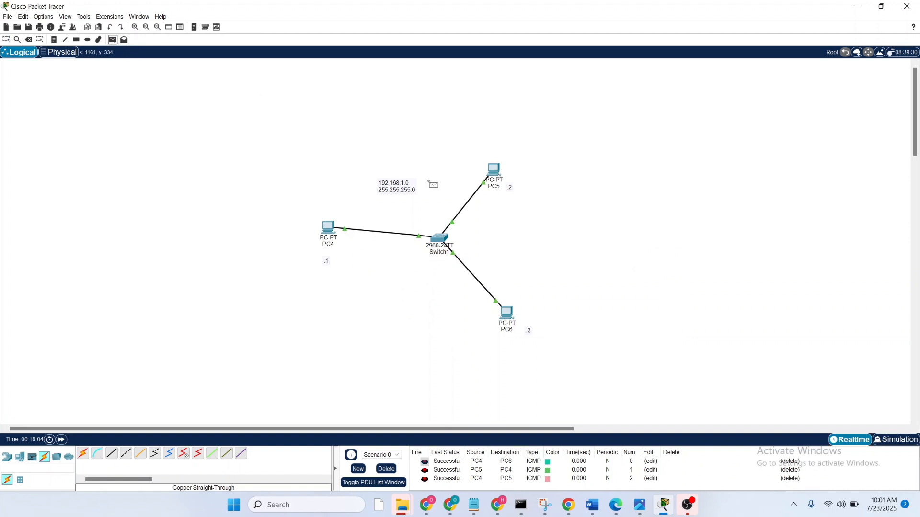
click(495, 170)
click(508, 316)
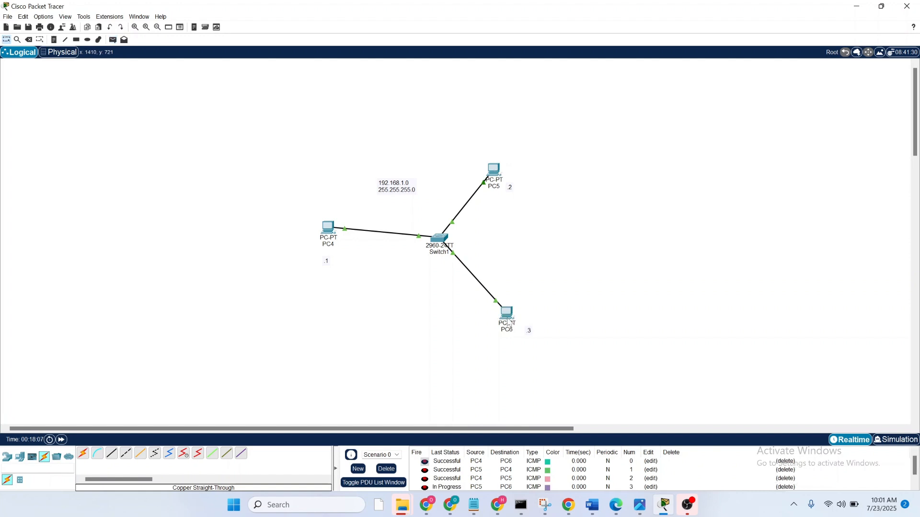
- Delete Scenario 0 to clear all of its test PDUs
click(386, 469)
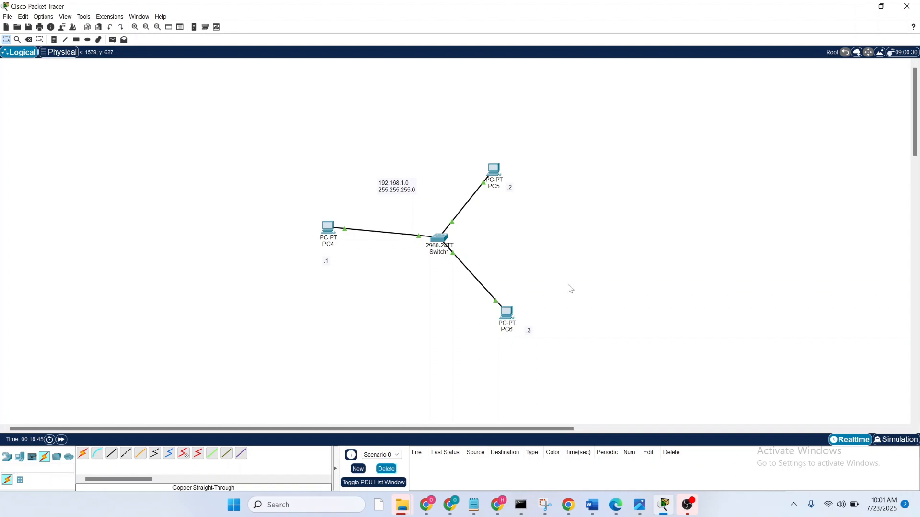
mouse_move(441, 238)
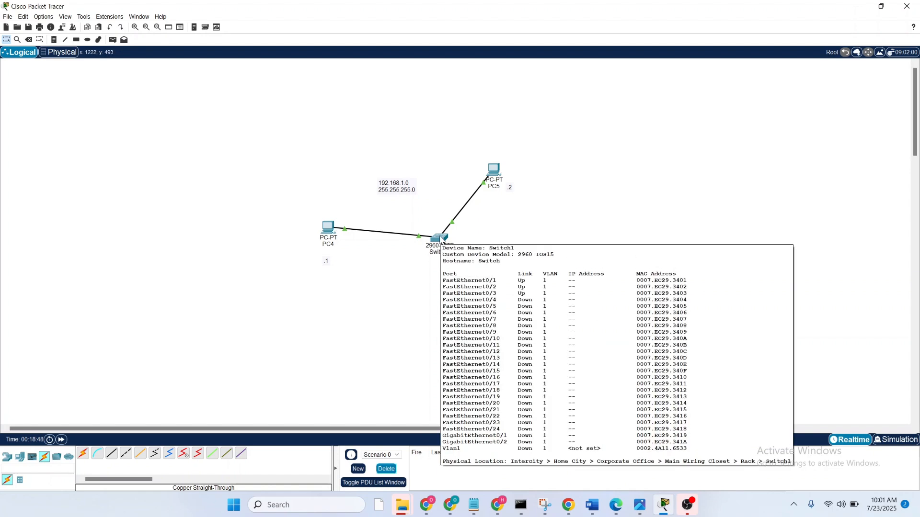